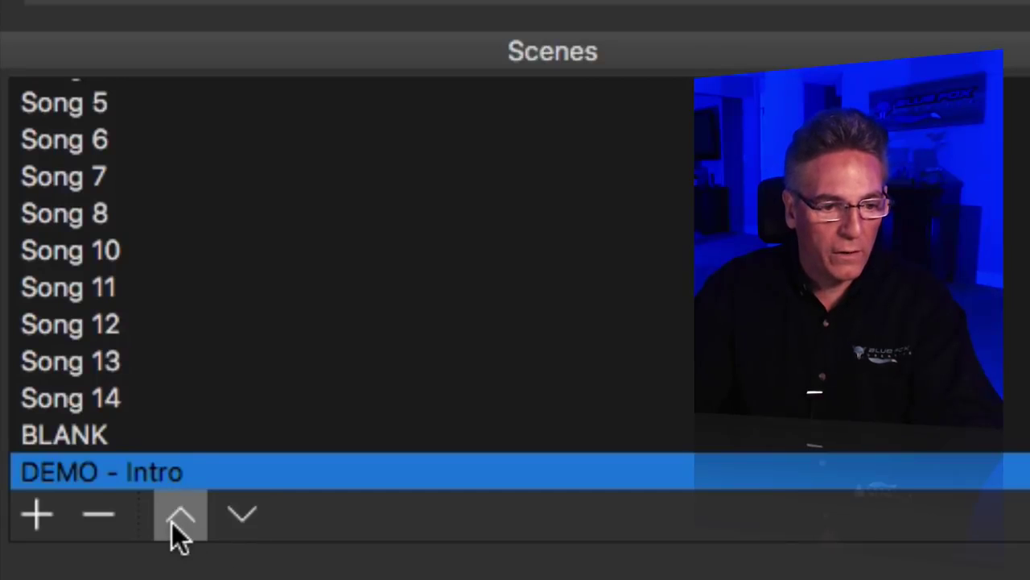
- Move the "DEMO - Intro" scene up to the first position in the scene list
{"action": "left_click", "coordinate": [173, 522]}
{"action": "left_click", "coordinate": [173, 522]}
{"action": "left_click", "coordinate": [173, 522]}
{"action": "left_click", "coordinate": [174, 522]}
{"action": "left_click", "coordinate": [173, 522]}
{"action": "left_click", "coordinate": [173, 522]}
{"action": "left_click", "coordinate": [173, 522]}
{"action": "left_click", "coordinate": [173, 522]}
{"action": "left_click", "coordinate": [174, 521]}
{"action": "left_click", "coordinate": [173, 522]}
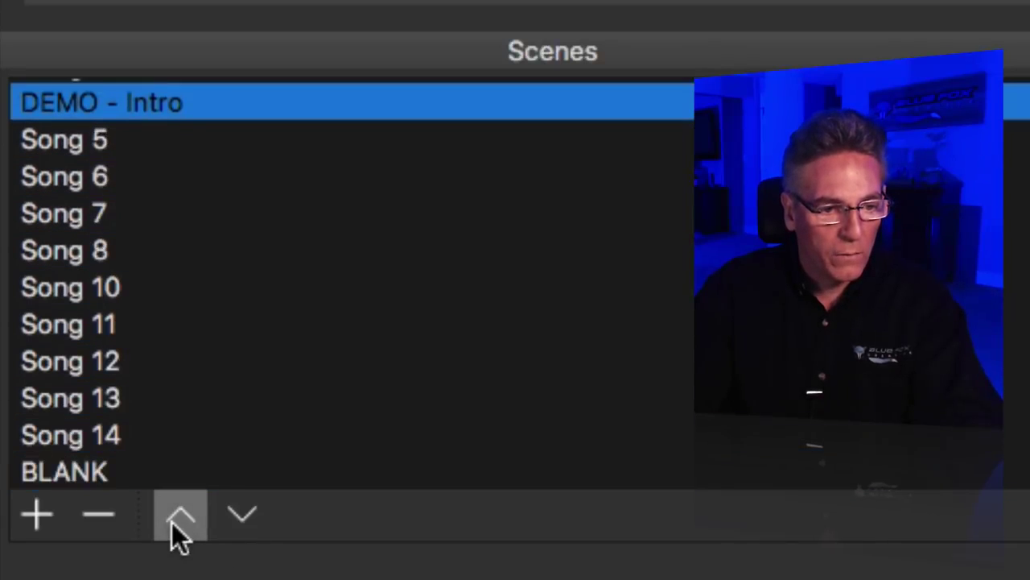
{"action": "left_click", "coordinate": [173, 522]}
{"action": "left_click", "coordinate": [173, 522]}
{"action": "left_click", "coordinate": [173, 521]}
{"action": "left_click", "coordinate": [173, 522]}
{"action": "left_click", "coordinate": [173, 522]}
{"action": "left_click", "coordinate": [173, 522]}
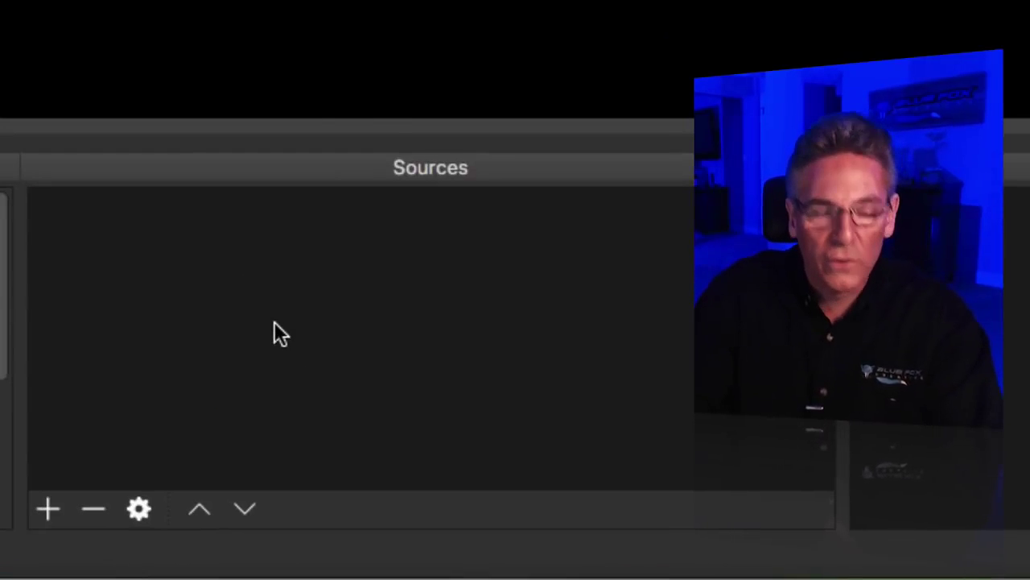
- Add a new Image source named "IMAGE - Background Image" to the DEMO - Intro scene
{"action": "left_click", "coordinate": [49, 510]}
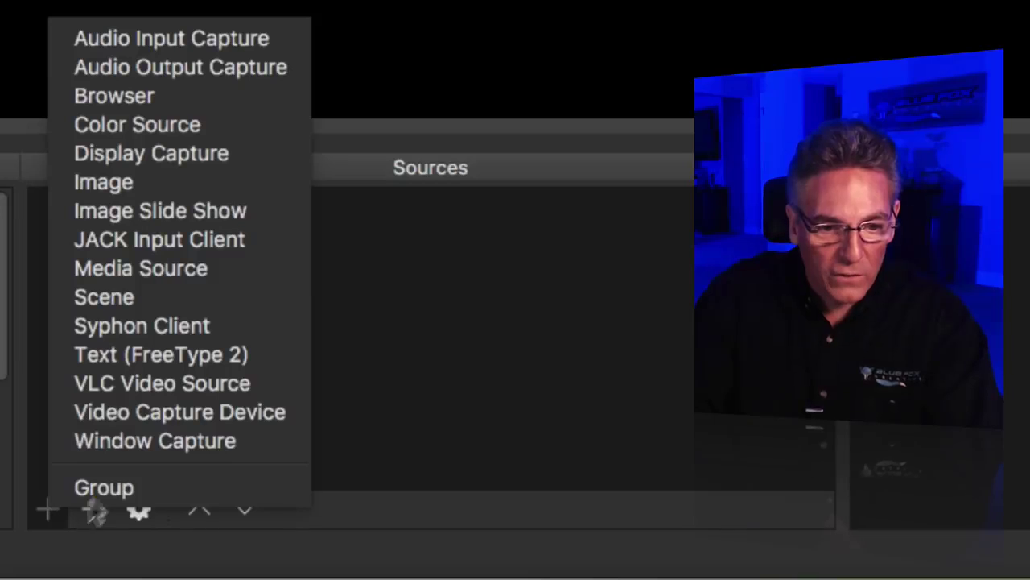
{"action": "left_click", "coordinate": [144, 182]}
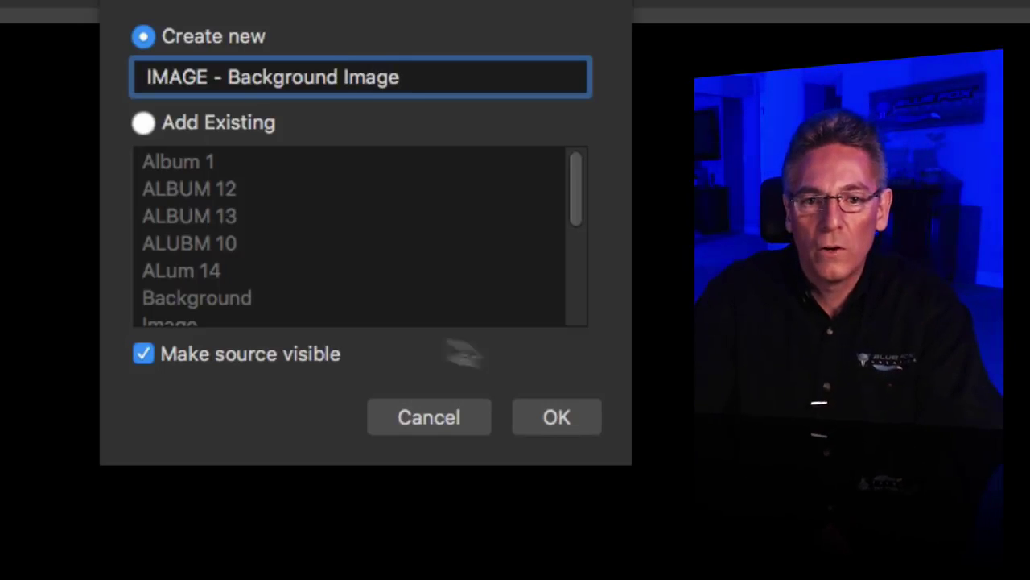
{"action": "left_click", "coordinate": [549, 401]}
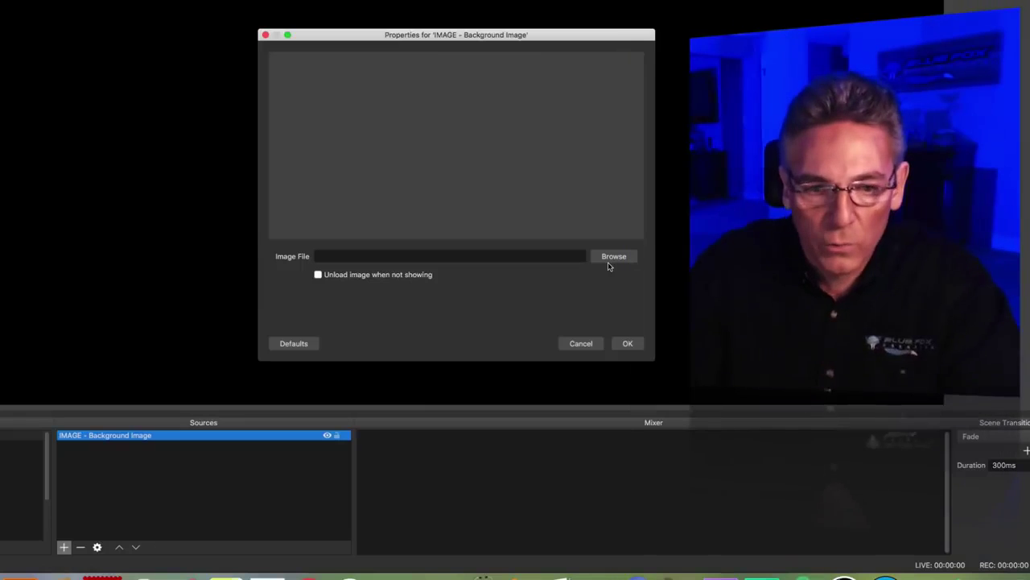
- Load intro-page-back.jpg into the background image source and enlarge it to fill the whole canvas
{"action": "left_click", "coordinate": [609, 261]}
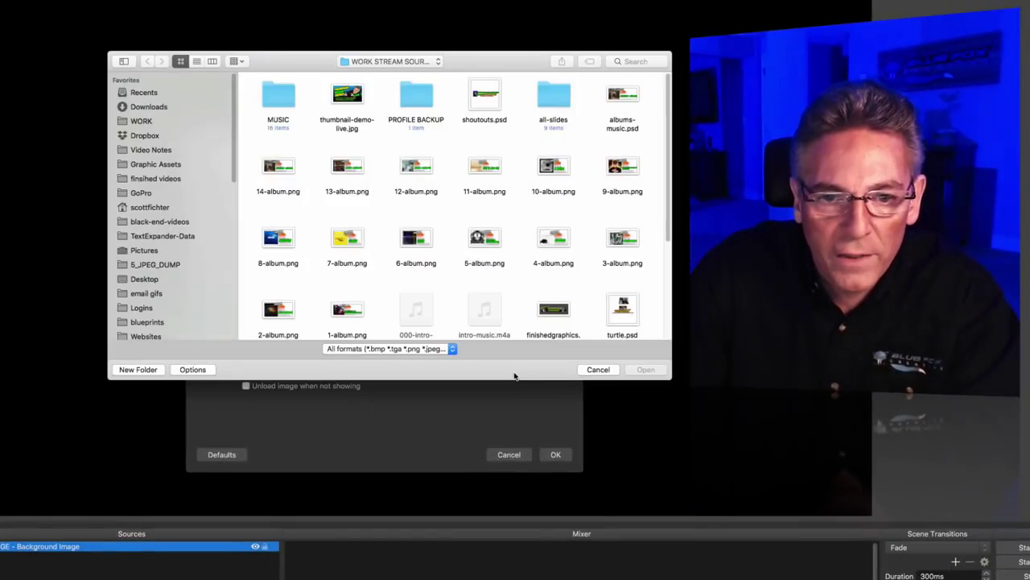
{"action": "scroll", "coordinate": [489, 301], "scroll_direction": "down", "scroll_amount": 3}
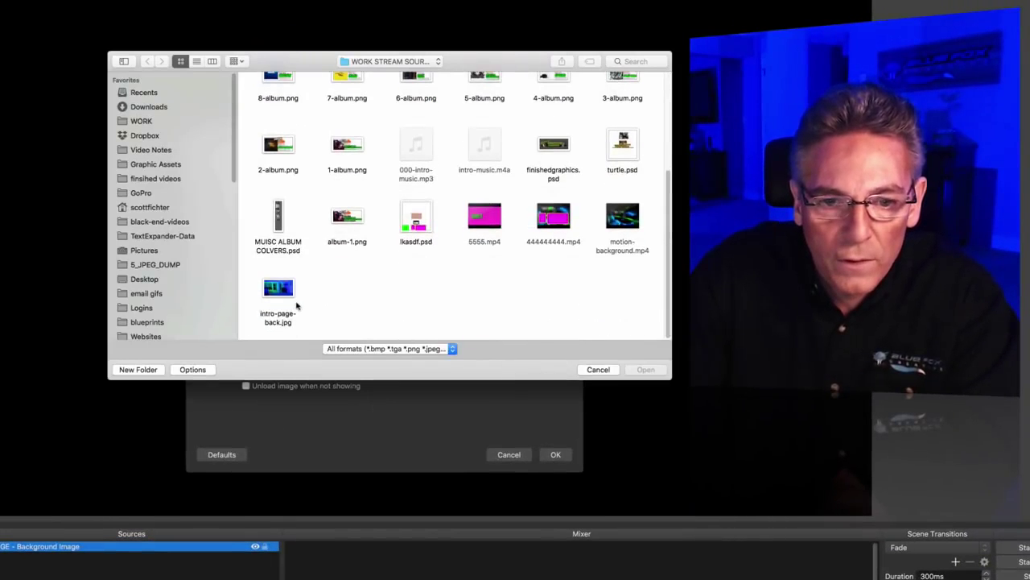
{"action": "left_click", "coordinate": [276, 286]}
{"action": "left_click", "coordinate": [646, 369]}
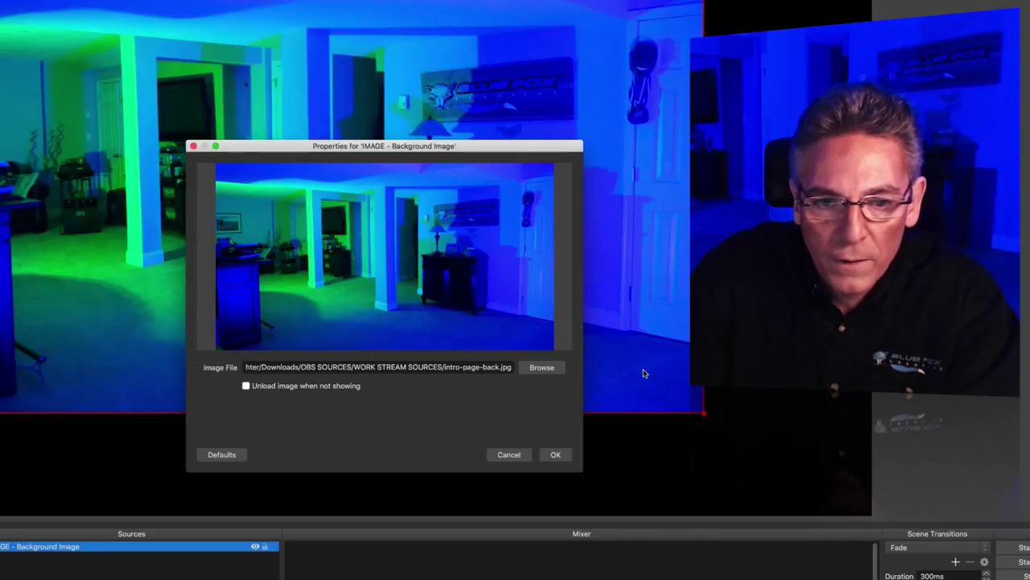
{"action": "left_click", "coordinate": [555, 454]}
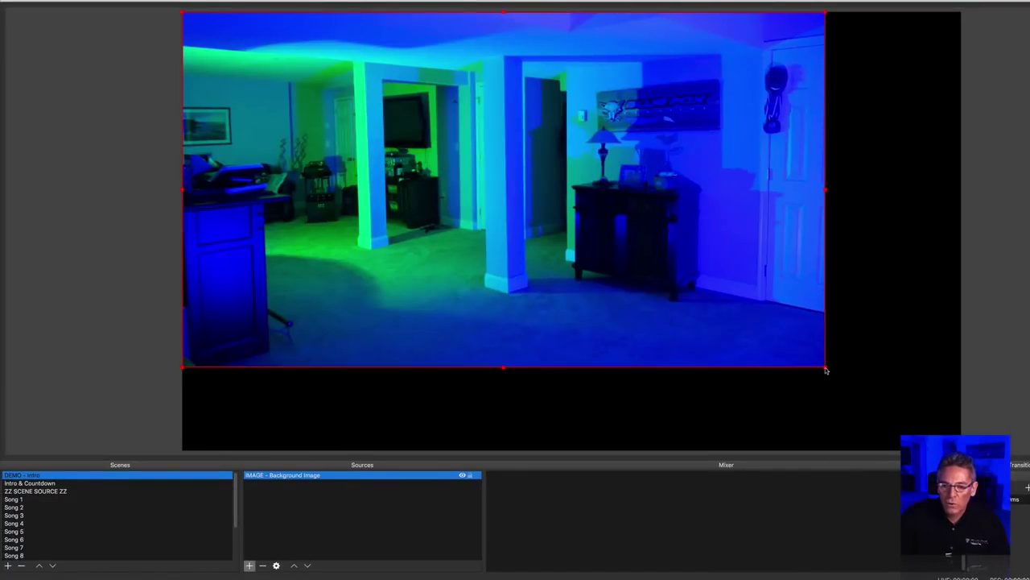
{"action": "left_click_drag", "start_coordinate": [825, 370], "coordinate": [974, 449]}
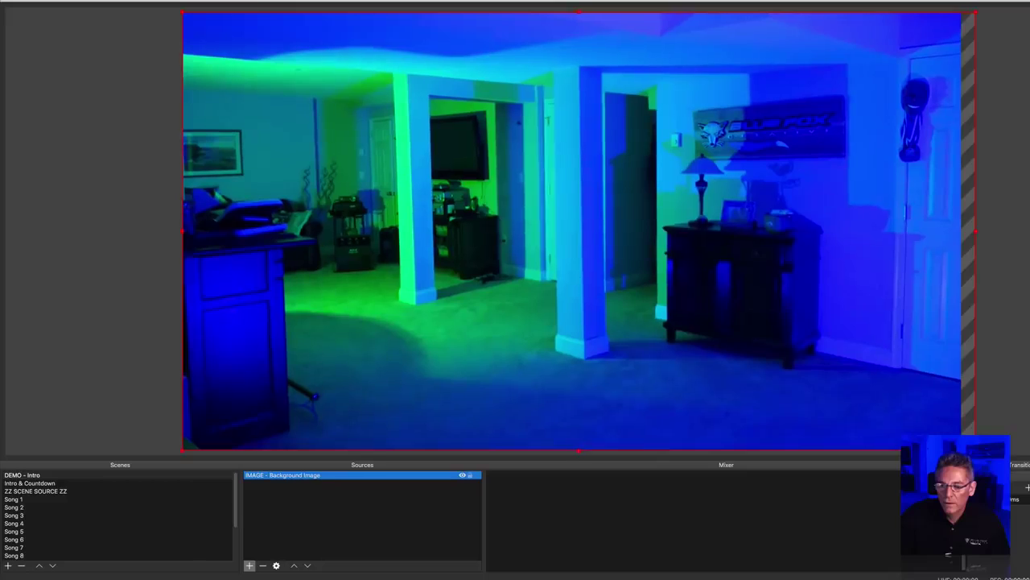
{"action": "left_click", "coordinate": [985, 401]}
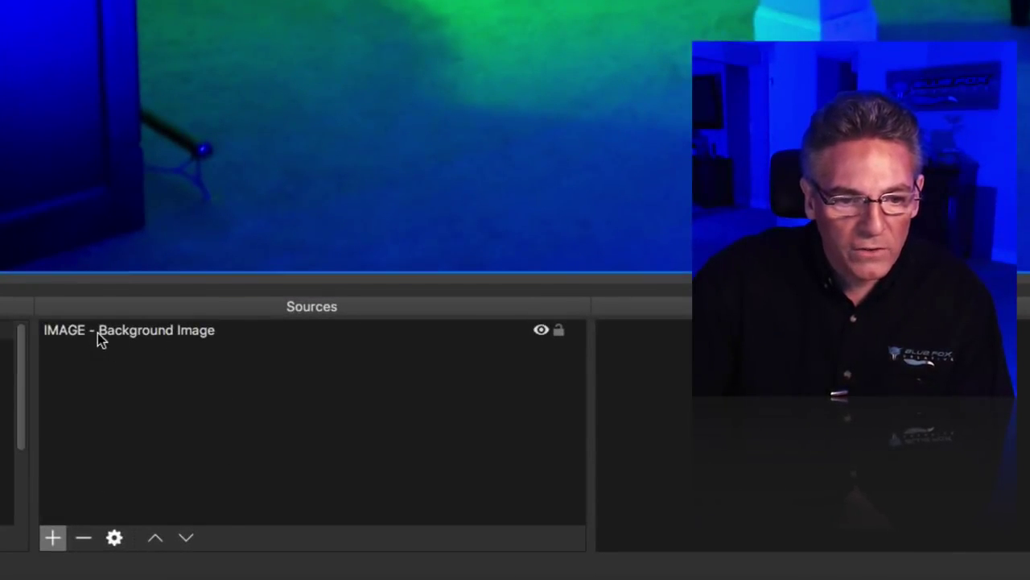
- Add a Color Correction filter with its default name to the "IMAGE - Background Image" source
{"action": "right_click", "coordinate": [203, 338]}
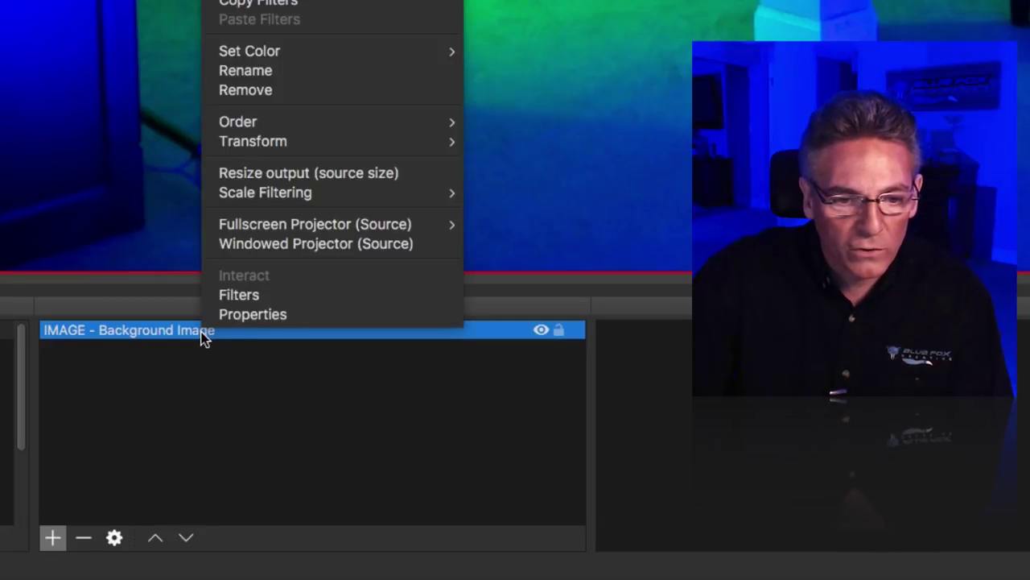
{"action": "left_click", "coordinate": [235, 295]}
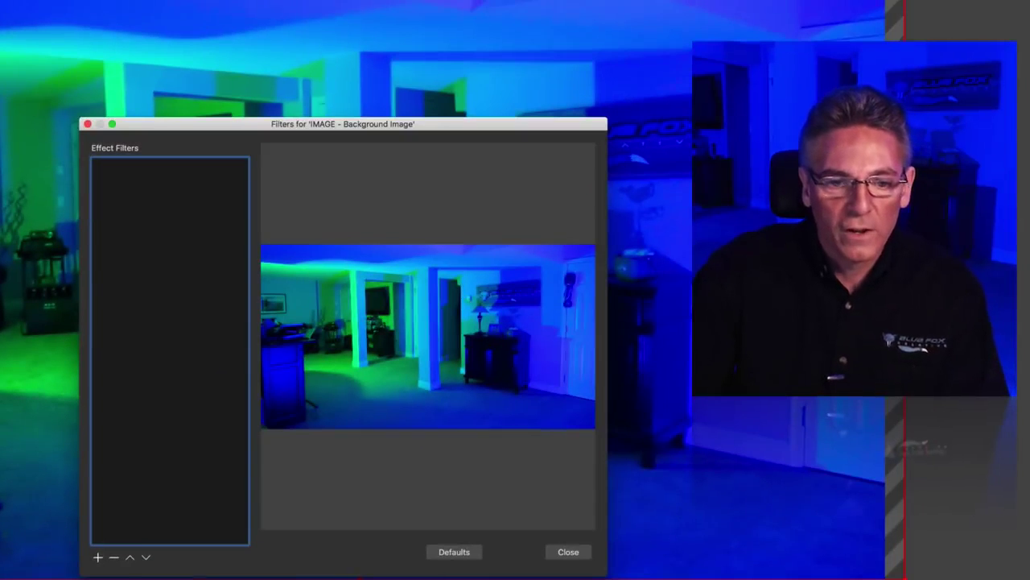
{"action": "left_click_drag", "start_coordinate": [390, 146], "coordinate": [367, 49]}
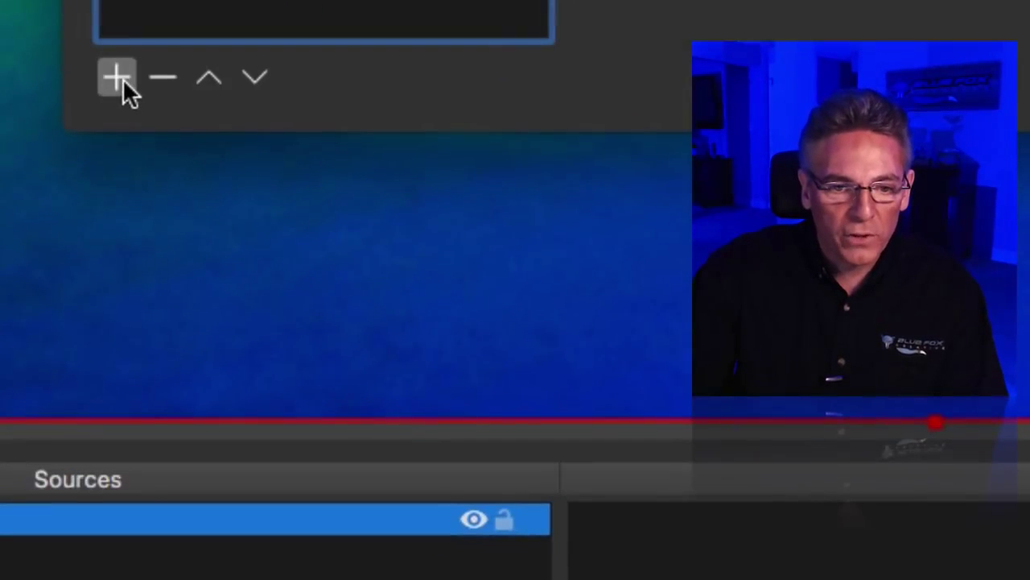
{"action": "left_click", "coordinate": [75, 460]}
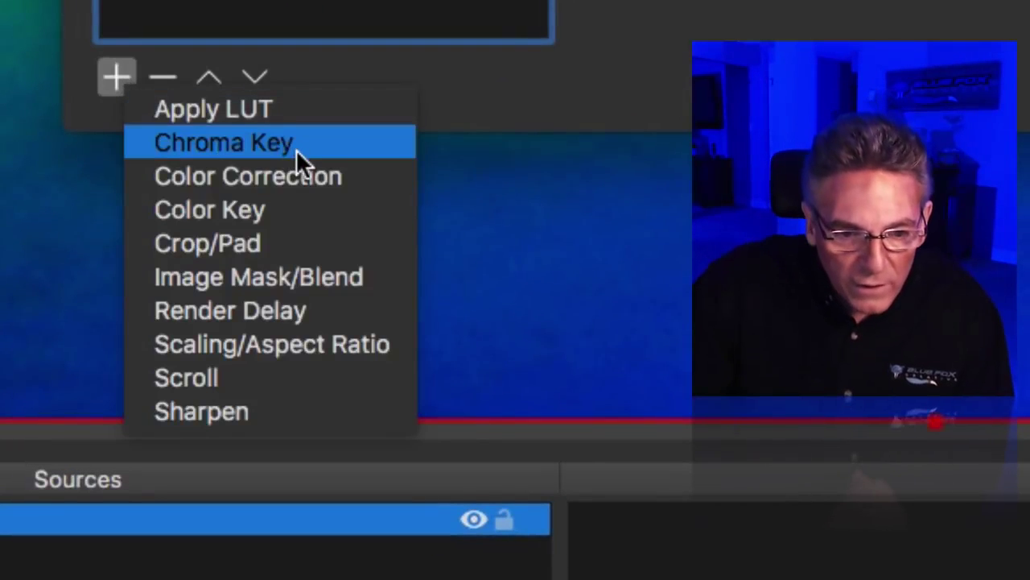
{"action": "left_click", "coordinate": [371, 174]}
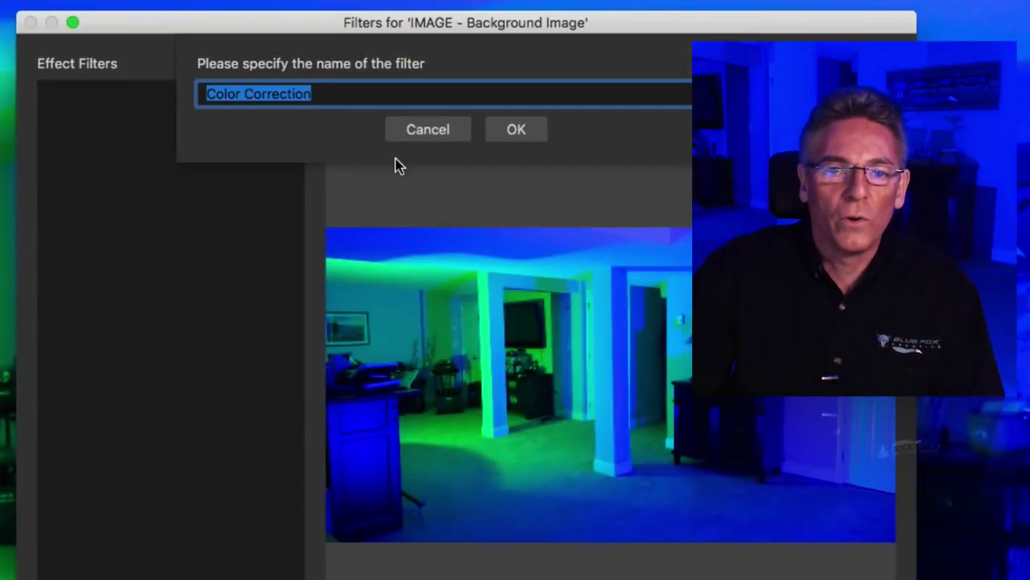
{"action": "left_click", "coordinate": [528, 131]}
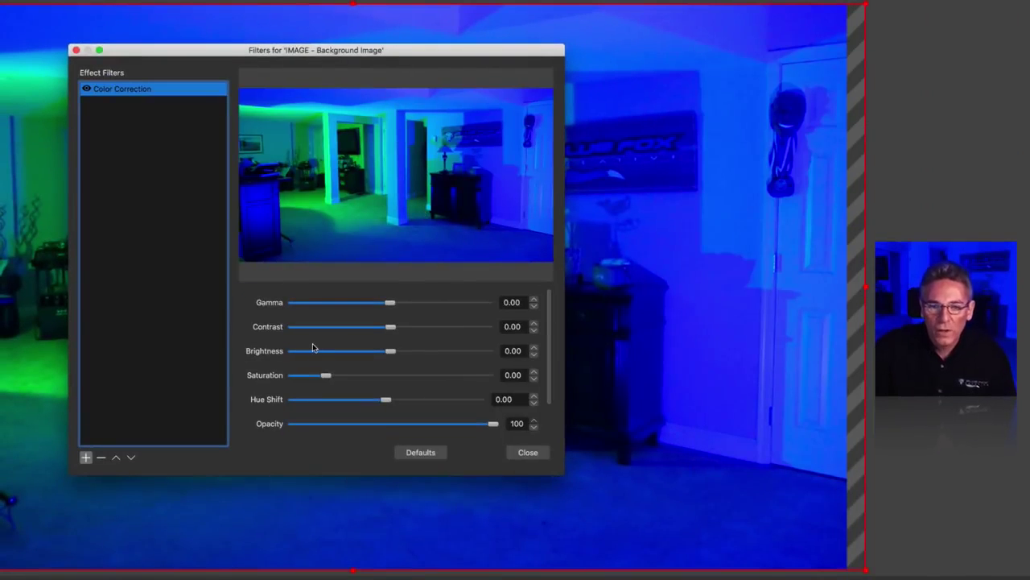
- Set the color correction to gamma -0.09, contrast 0.23, brightness -0.23, saturation 0.13 and hue shift 9.00, and close the filters
{"action": "left_click_drag", "start_coordinate": [390, 303], "coordinate": [374, 354]}
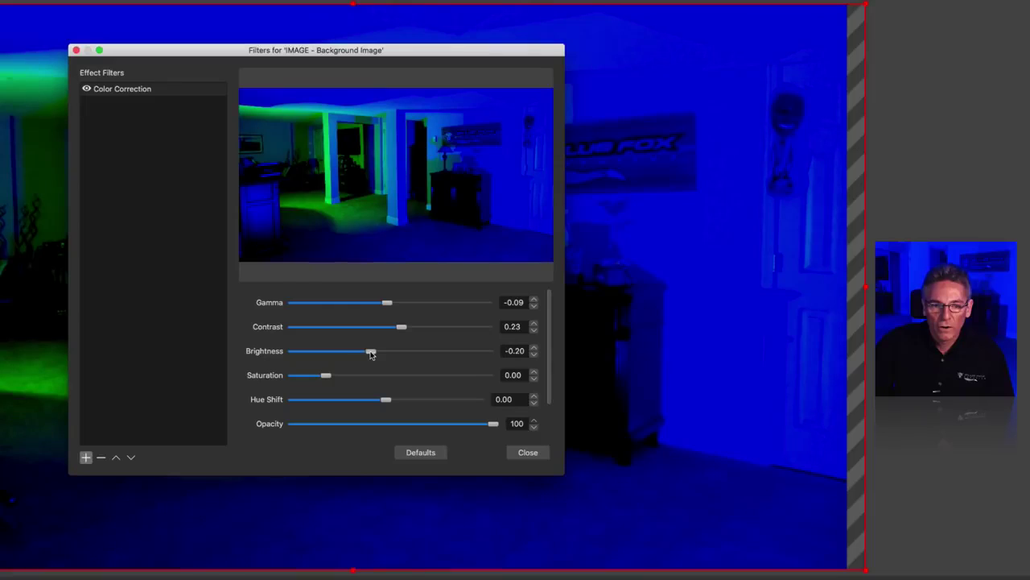
{"action": "left_click_drag", "start_coordinate": [326, 375], "coordinate": [330, 376]}
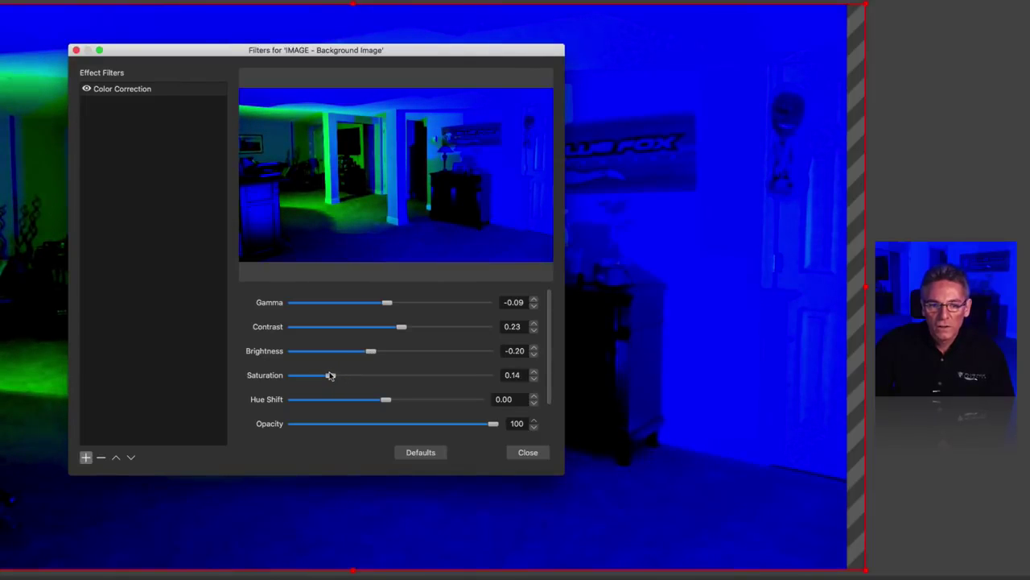
{"action": "mouse_move", "coordinate": [378, 398]}
{"action": "left_mouse_down"}
{"action": "mouse_move", "coordinate": [309, 408]}
{"action": "mouse_move", "coordinate": [416, 406]}
{"action": "mouse_move", "coordinate": [333, 400]}
{"action": "mouse_move", "coordinate": [390, 405]}
{"action": "left_mouse_up"}
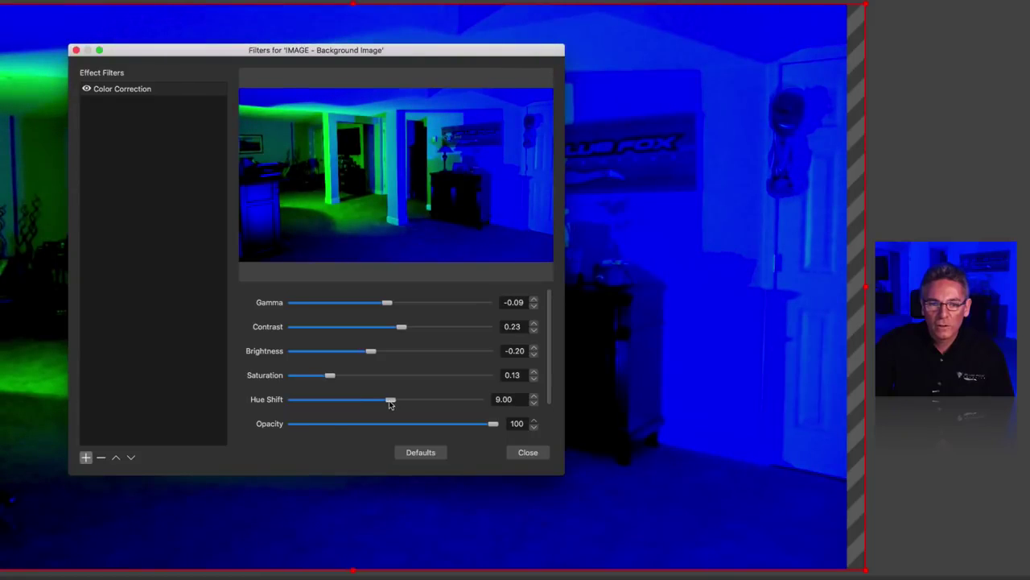
{"action": "left_click_drag", "start_coordinate": [377, 358], "coordinate": [367, 355]}
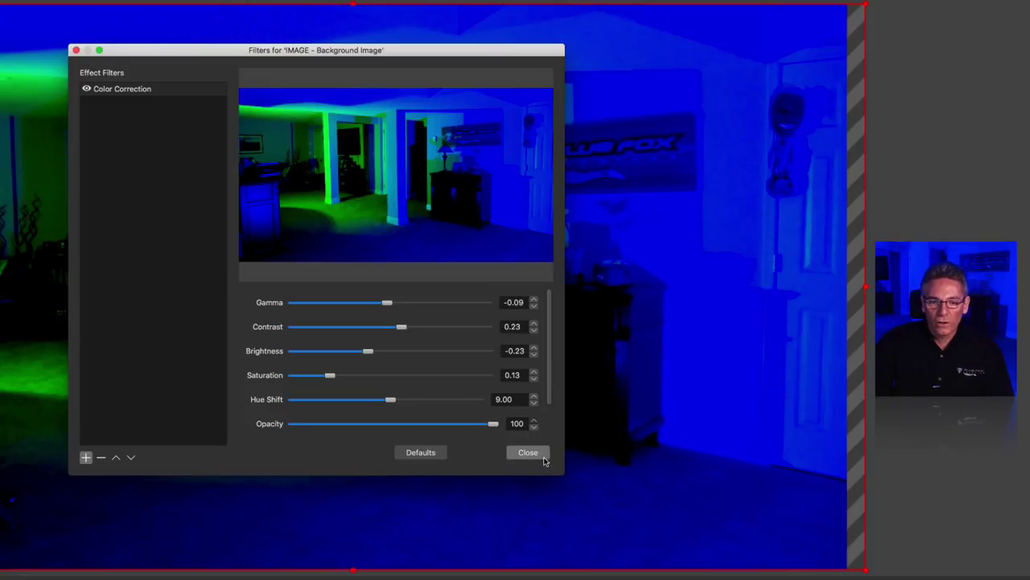
{"action": "left_click", "coordinate": [528, 453]}
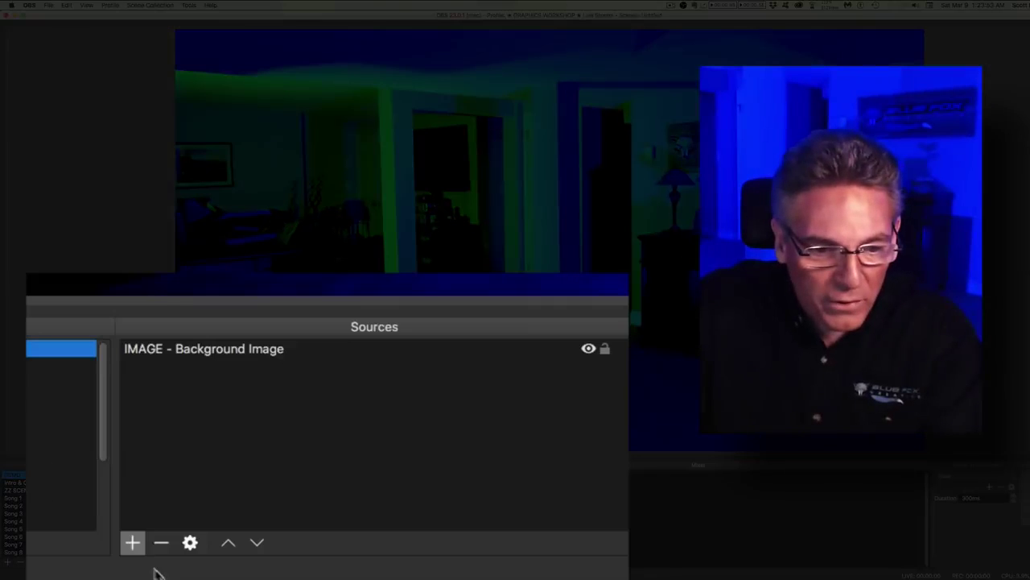
- Add a new Text (FreeType 2) source labelled for the presenter's name and enter the presenter's full name as its text
{"action": "left_click", "coordinate": [239, 562]}
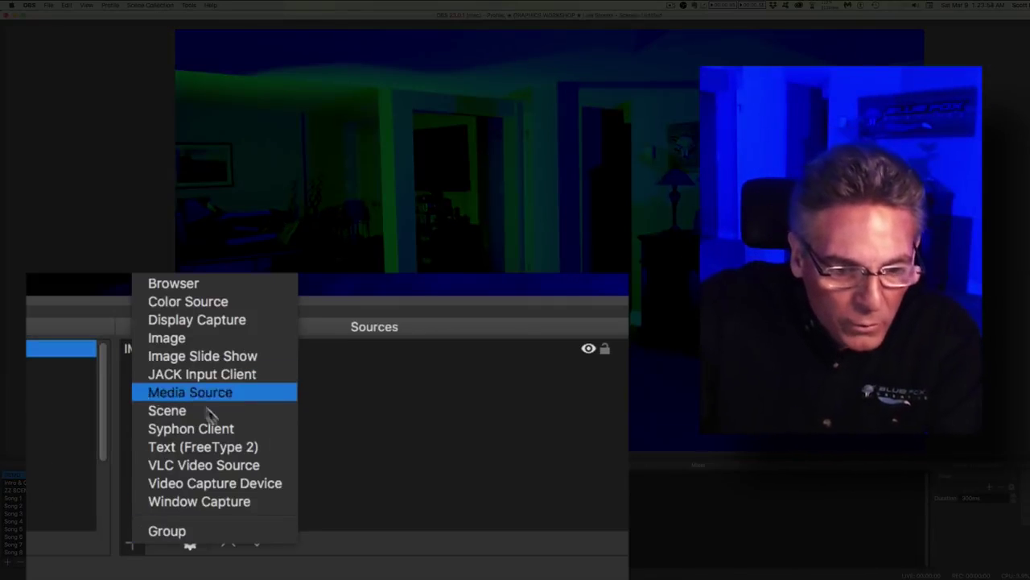
{"action": "left_click", "coordinate": [239, 447]}
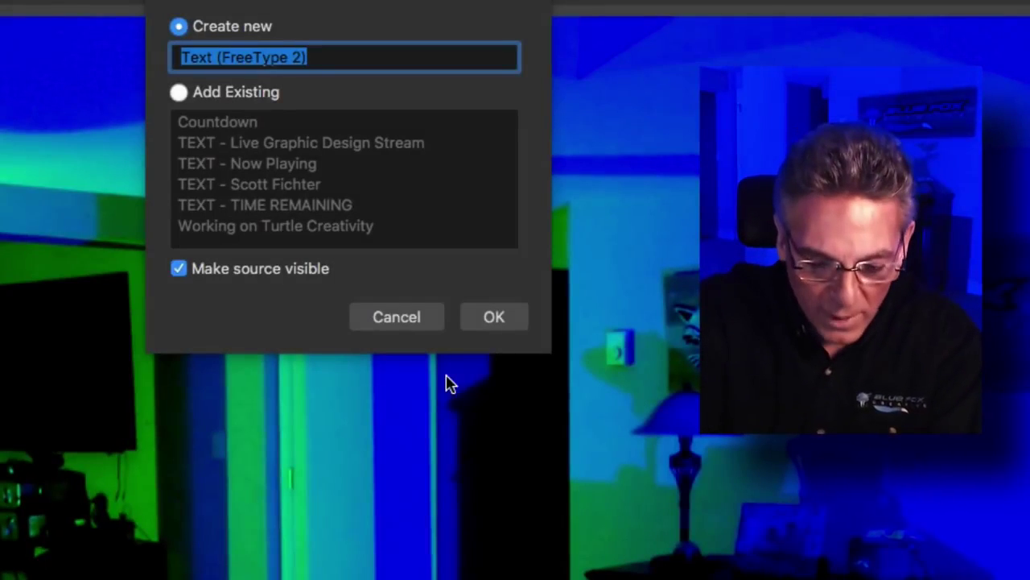
{"action": "type", "text": "TEXT - Scott's Name"}
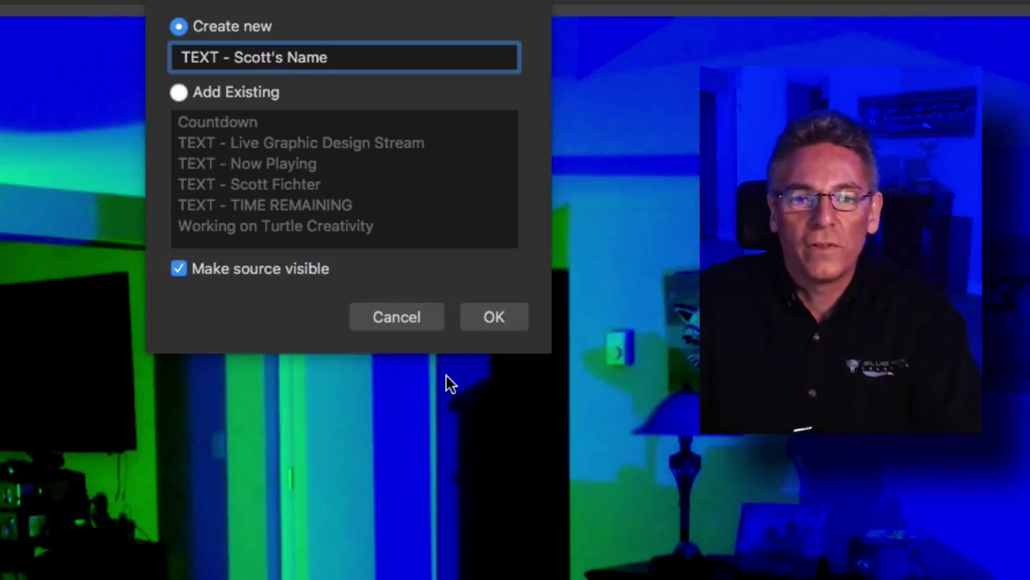
{"action": "left_click", "coordinate": [487, 326]}
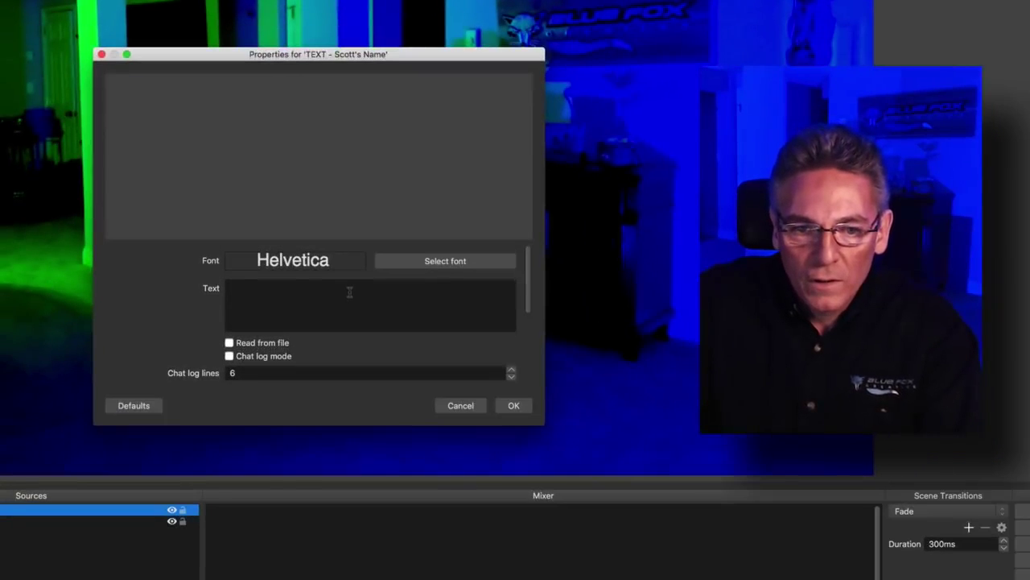
{"action": "type", "text": "Scott Fichter"}
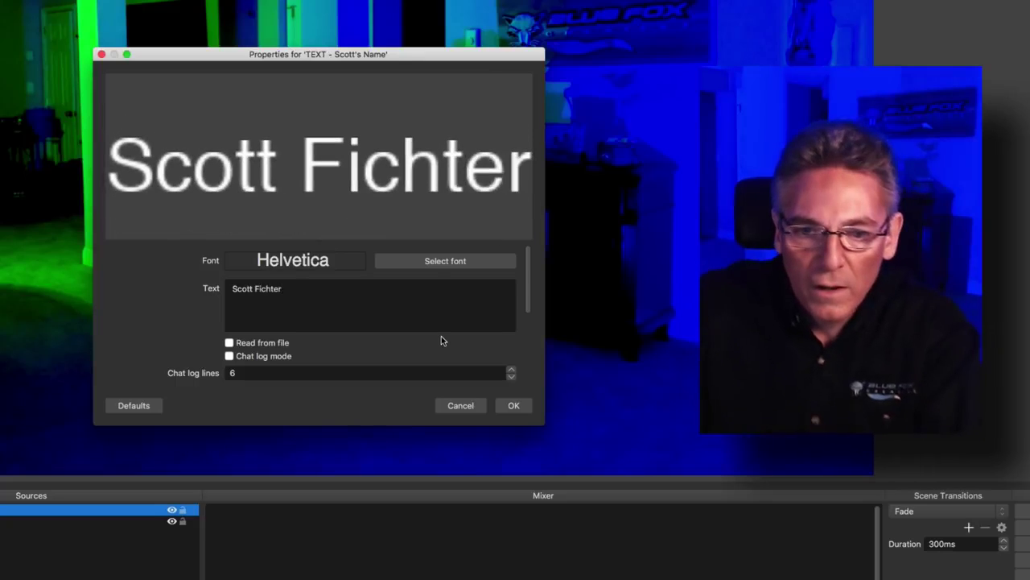
- Set the name text's font to Back to Black Demo, Regular style, size 288
{"action": "left_click", "coordinate": [430, 261]}
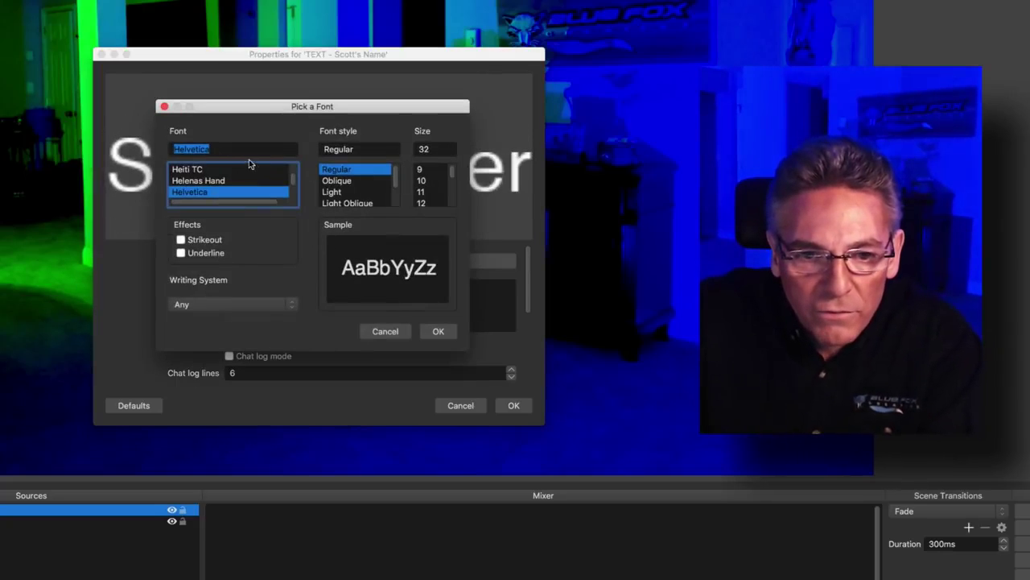
{"action": "scroll", "coordinate": [281, 197], "scroll_direction": "down", "scroll_amount": 5}
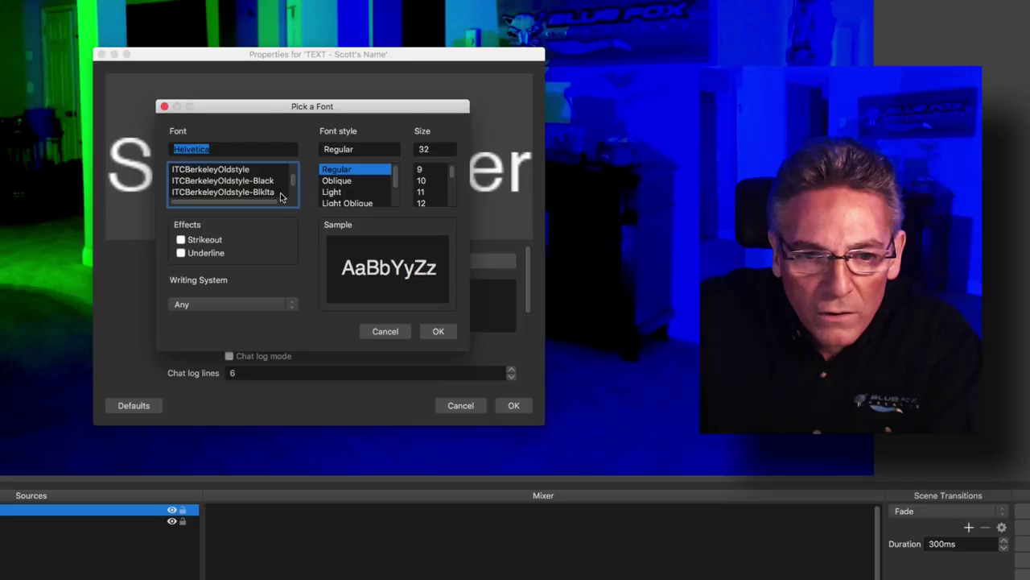
{"action": "key", "text": "b"}
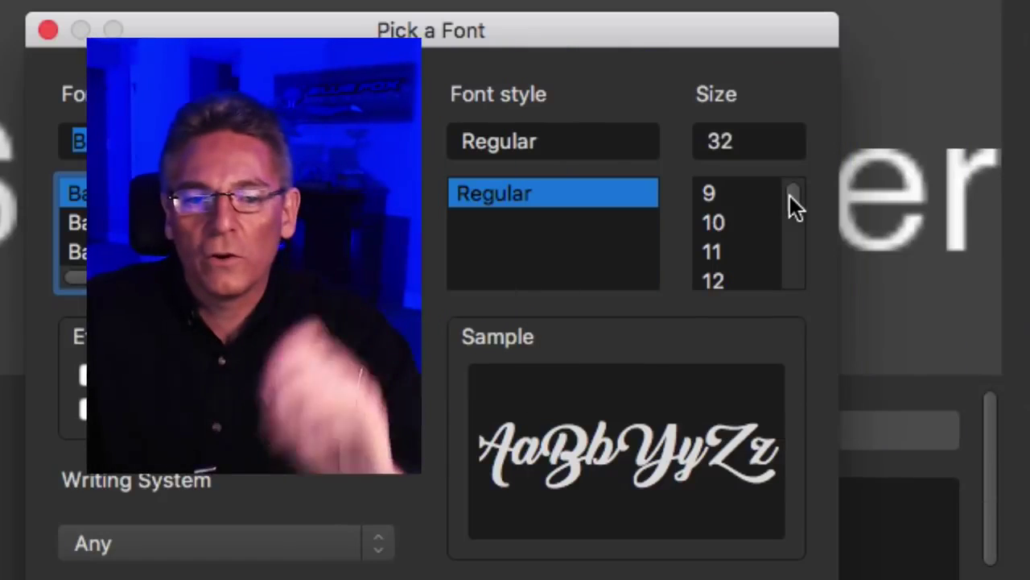
{"action": "left_click_drag", "start_coordinate": [793, 193], "coordinate": [803, 278]}
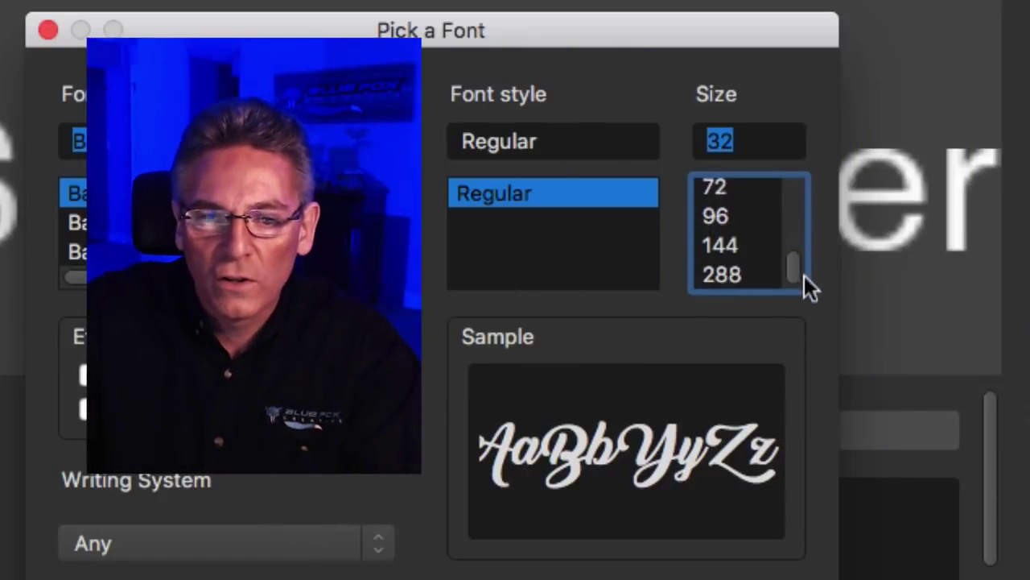
{"action": "left_click", "coordinate": [739, 276]}
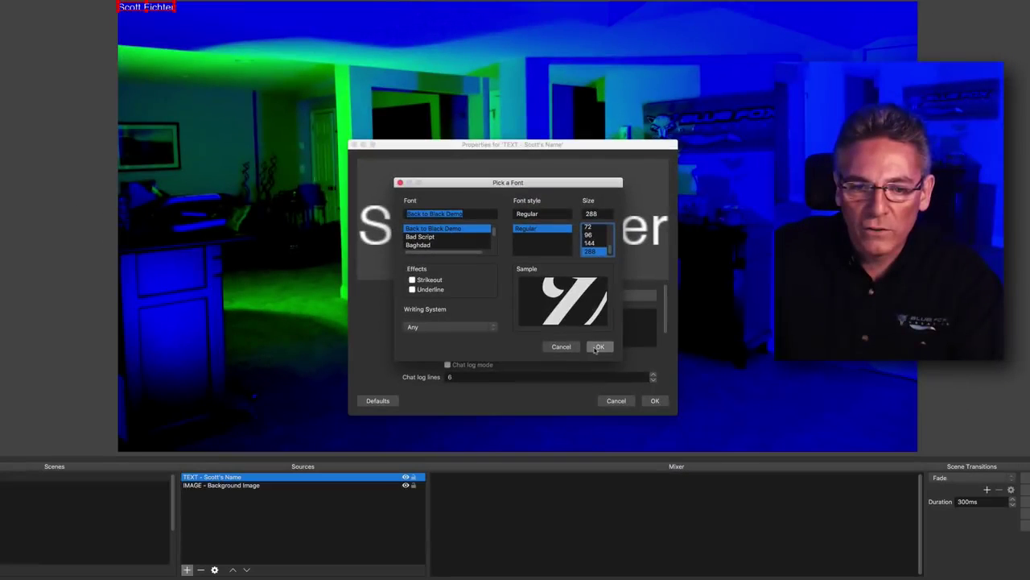
{"action": "left_click", "coordinate": [602, 346]}
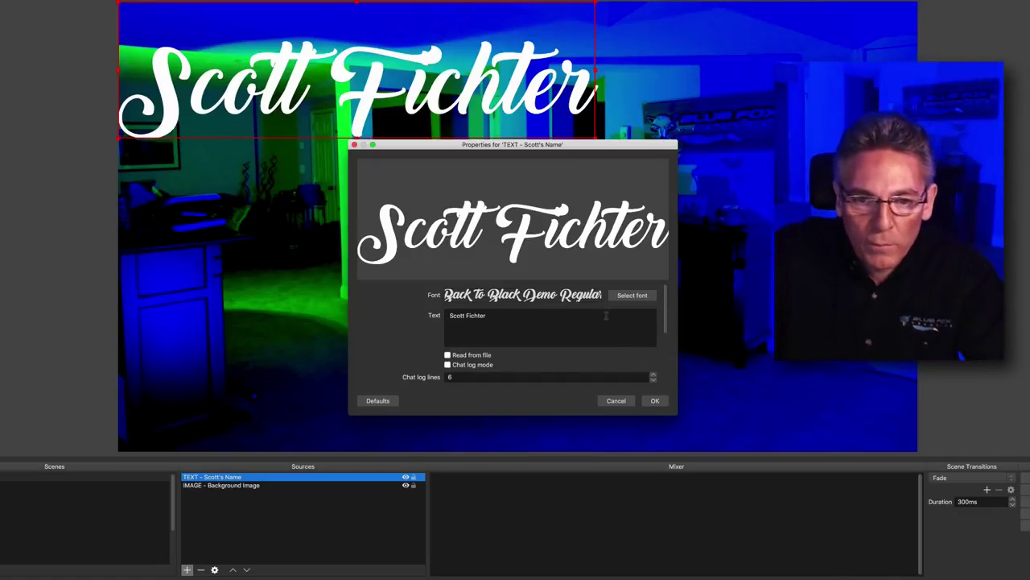
- Set both Color 1 and Color 2 of the name text to yellow (#ffffff00)
{"action": "scroll", "coordinate": [584, 333], "scroll_direction": "down", "scroll_amount": 2}
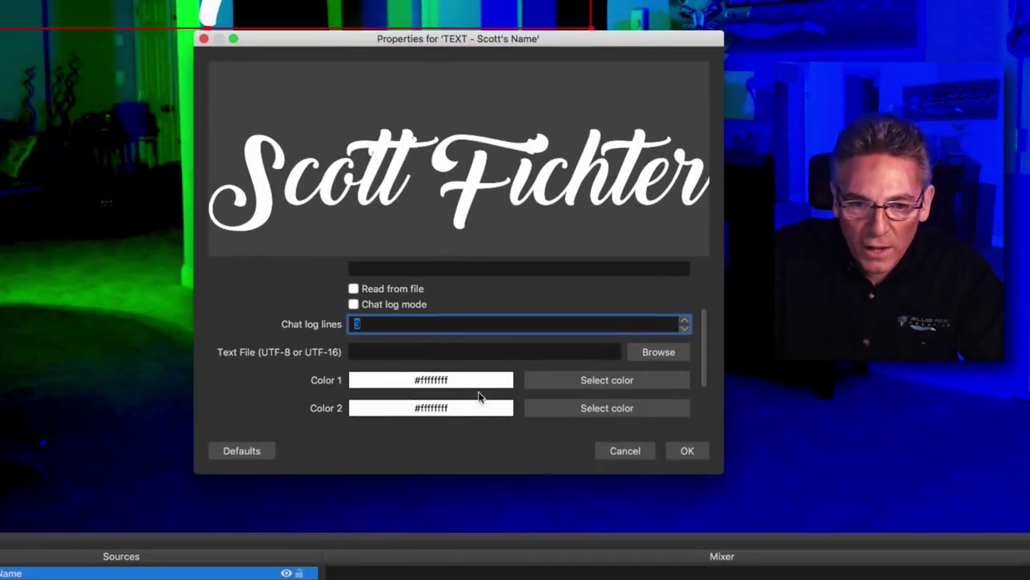
{"action": "left_click", "coordinate": [571, 380]}
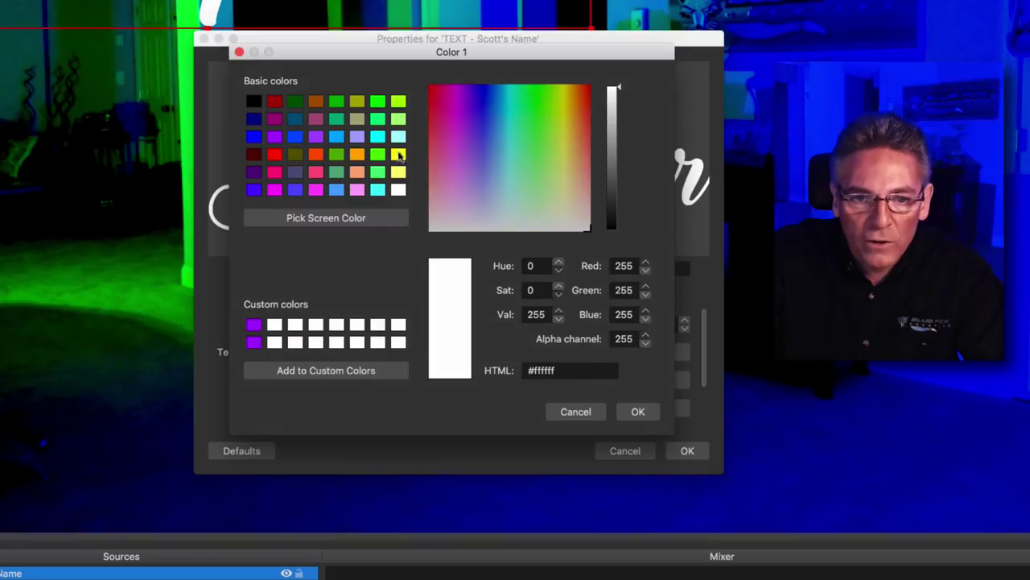
{"action": "left_click", "coordinate": [400, 154]}
{"action": "left_click", "coordinate": [637, 411]}
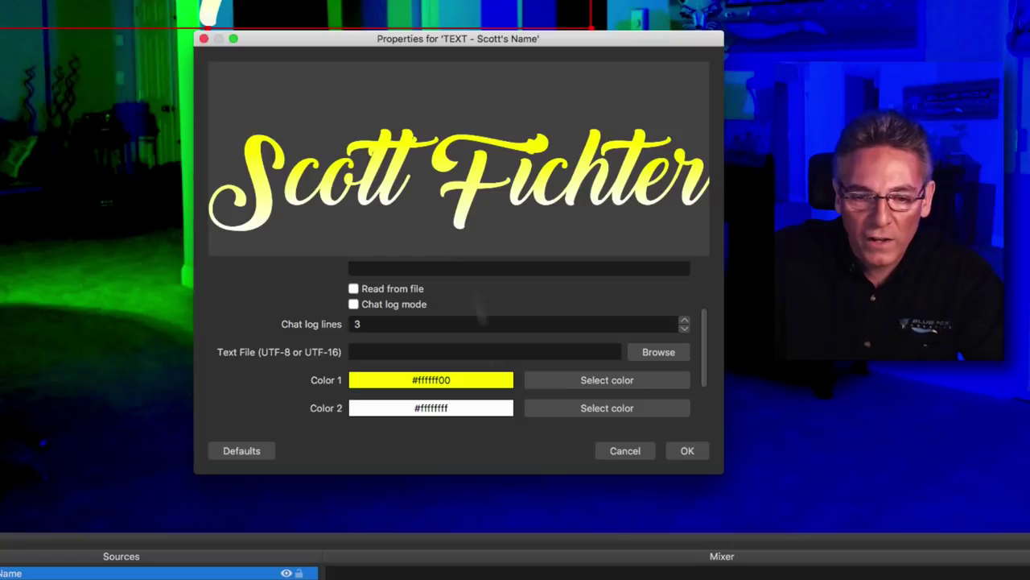
{"action": "left_click", "coordinate": [561, 407]}
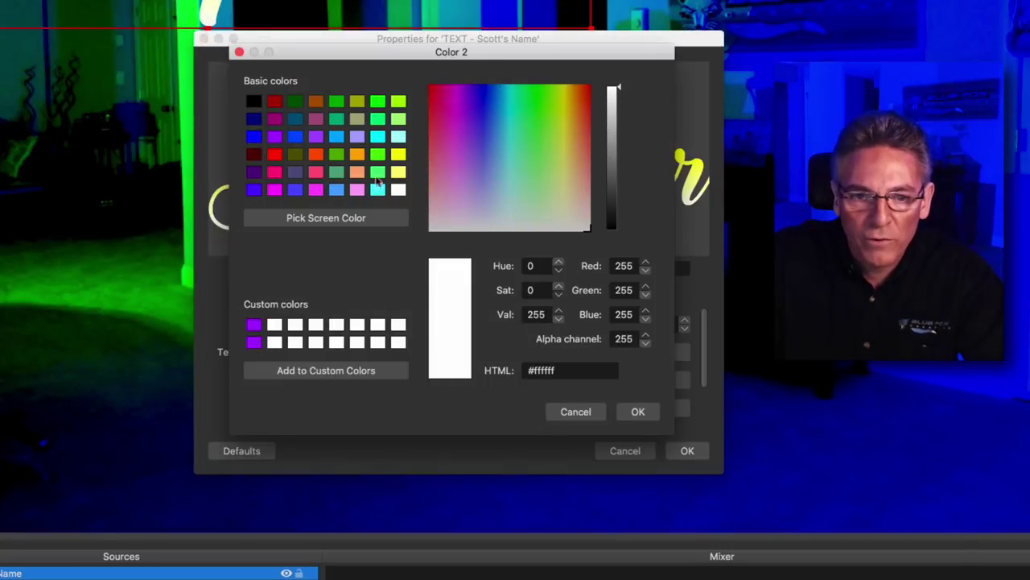
{"action": "left_click", "coordinate": [397, 155]}
{"action": "left_click", "coordinate": [628, 413]}
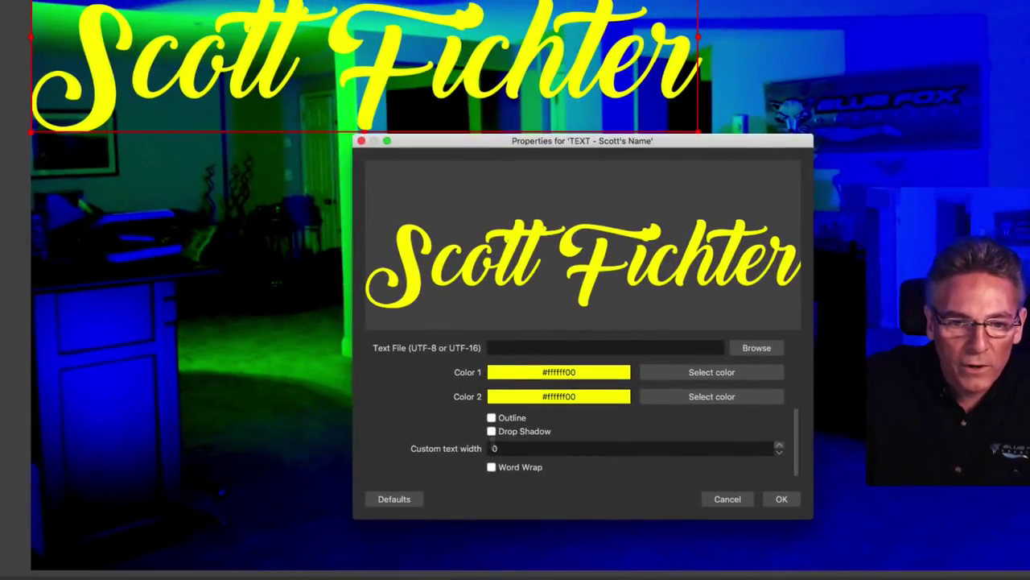
- Enable the drop shadow and outline for the name text and accept its properties
{"action": "left_click", "coordinate": [492, 431]}
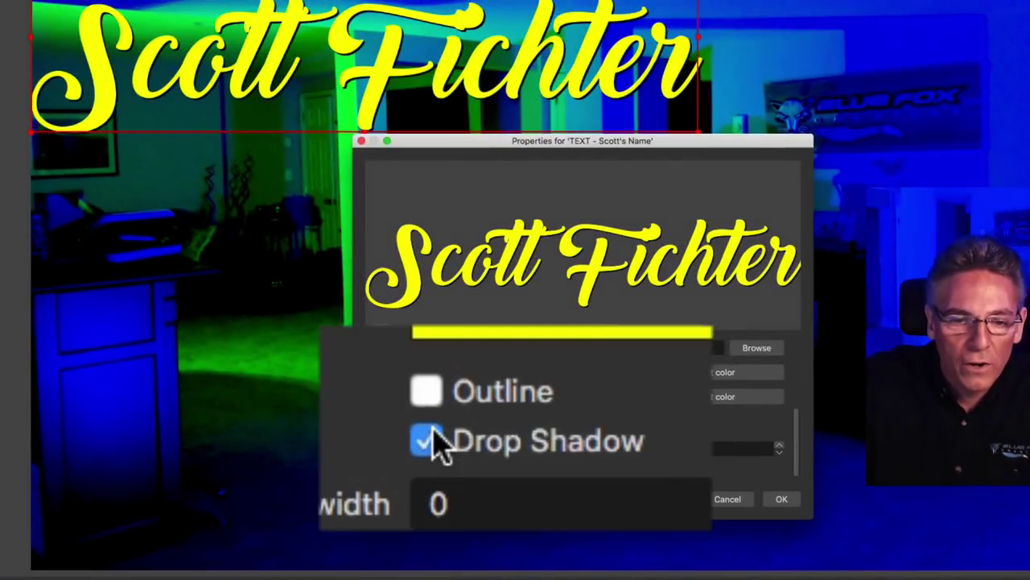
{"action": "left_click", "coordinate": [438, 403]}
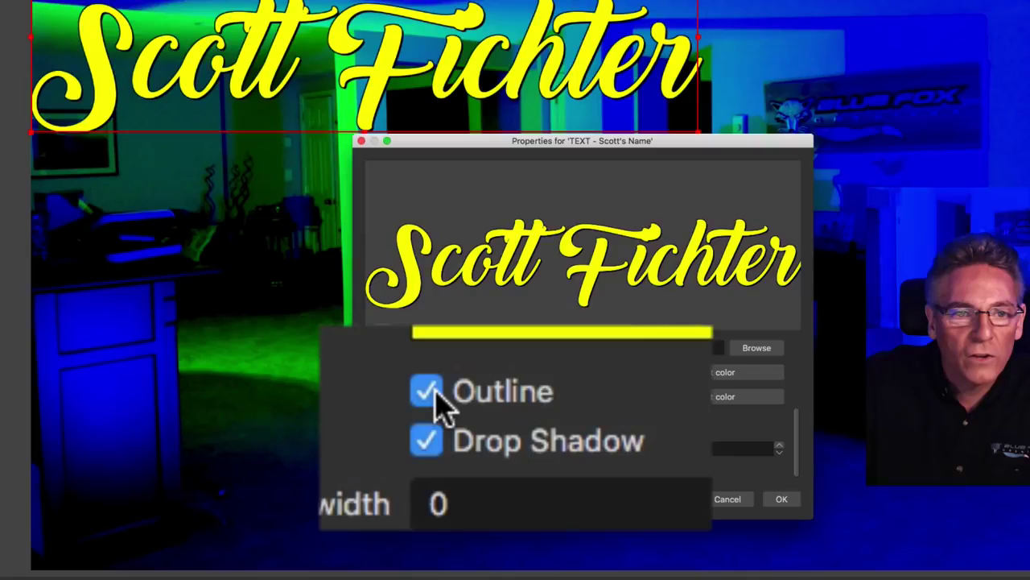
{"action": "left_click", "coordinate": [782, 500]}
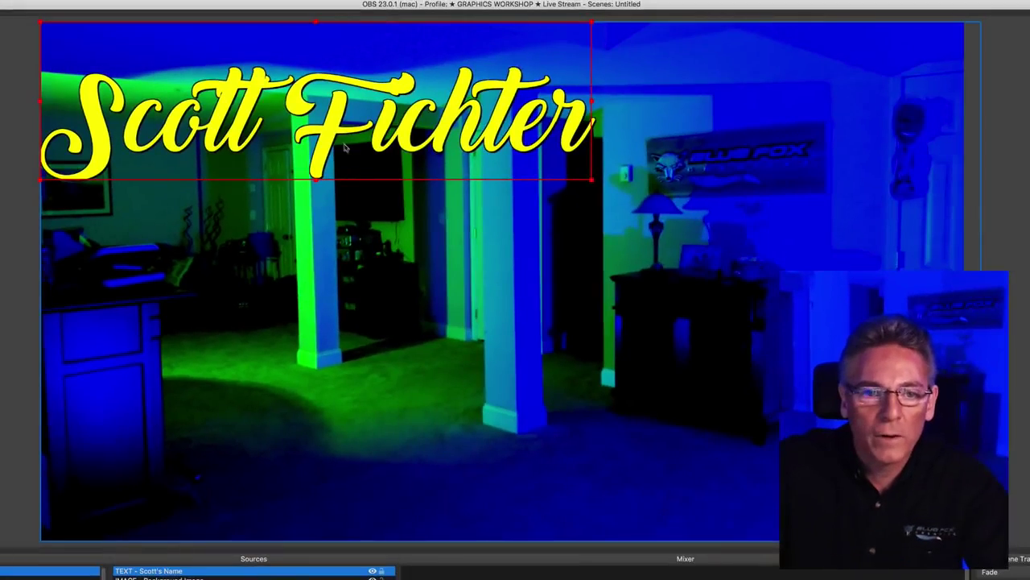
- Move the name text to the upper middle of the scene and enlarge it slightly
{"action": "left_click_drag", "start_coordinate": [344, 147], "coordinate": [519, 193]}
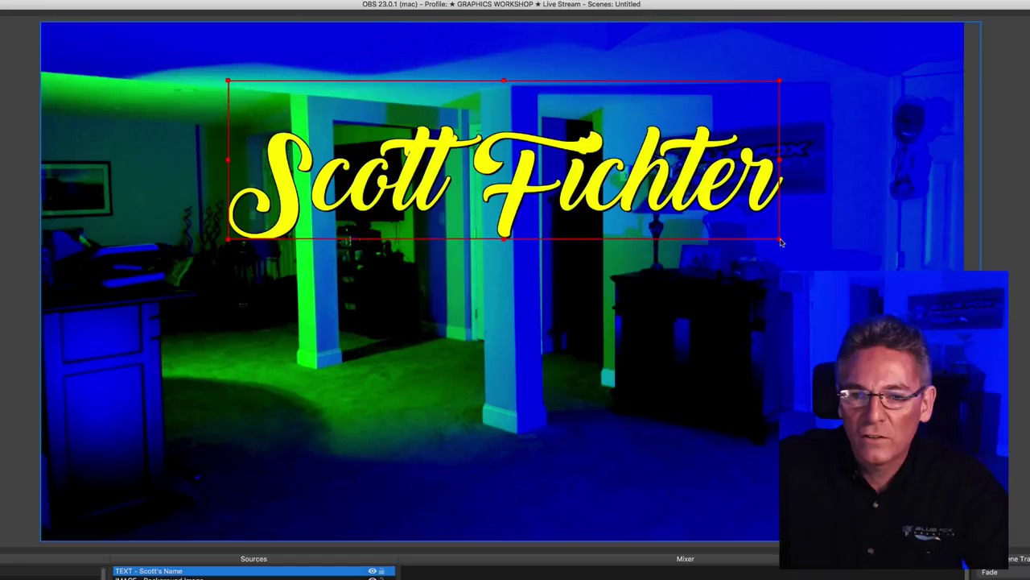
{"action": "left_click_drag", "start_coordinate": [783, 239], "coordinate": [803, 256]}
{"action": "left_click_drag", "start_coordinate": [709, 202], "coordinate": [686, 190]}
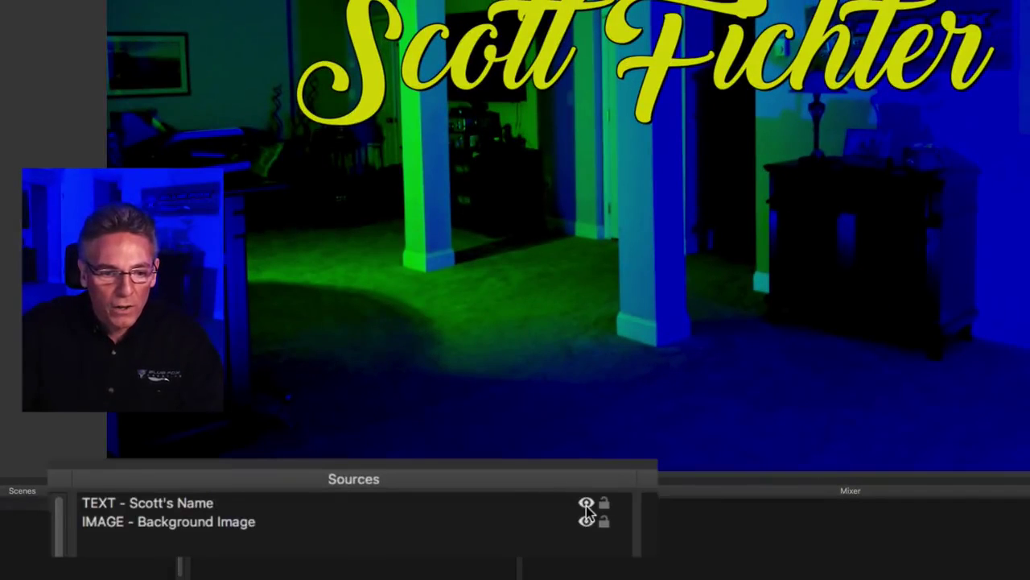
- Hide the name text source and lock the "IMAGE - Background Image" source
{"action": "left_click", "coordinate": [587, 505]}
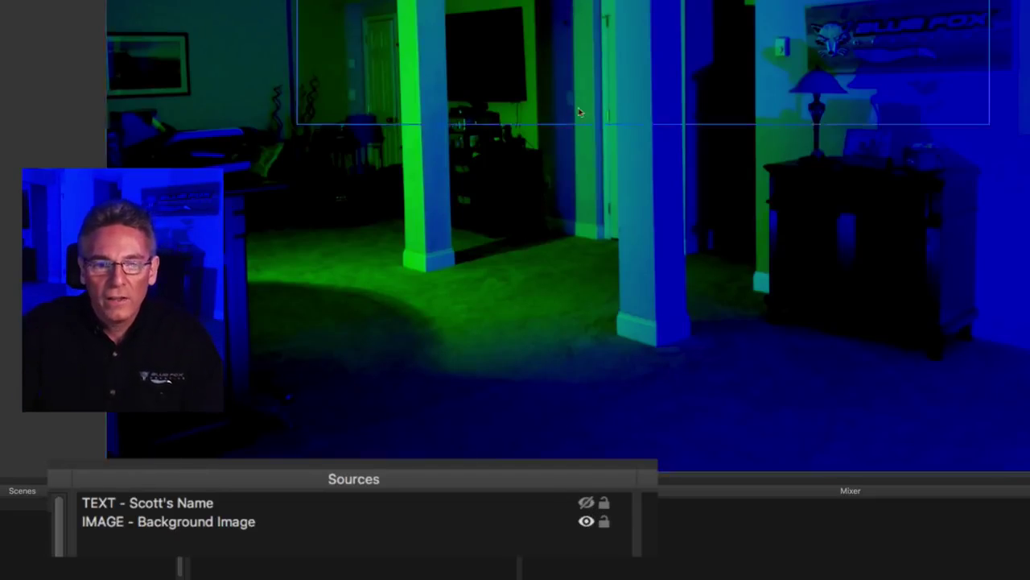
{"action": "left_click", "coordinate": [620, 201]}
{"action": "mouse_move", "coordinate": [620, 314]}
{"action": "left_mouse_down"}
{"action": "mouse_move", "coordinate": [488, 297]}
{"action": "mouse_move", "coordinate": [509, 314]}
{"action": "mouse_move", "coordinate": [681, 304]}
{"action": "mouse_move", "coordinate": [624, 302]}
{"action": "left_mouse_up"}
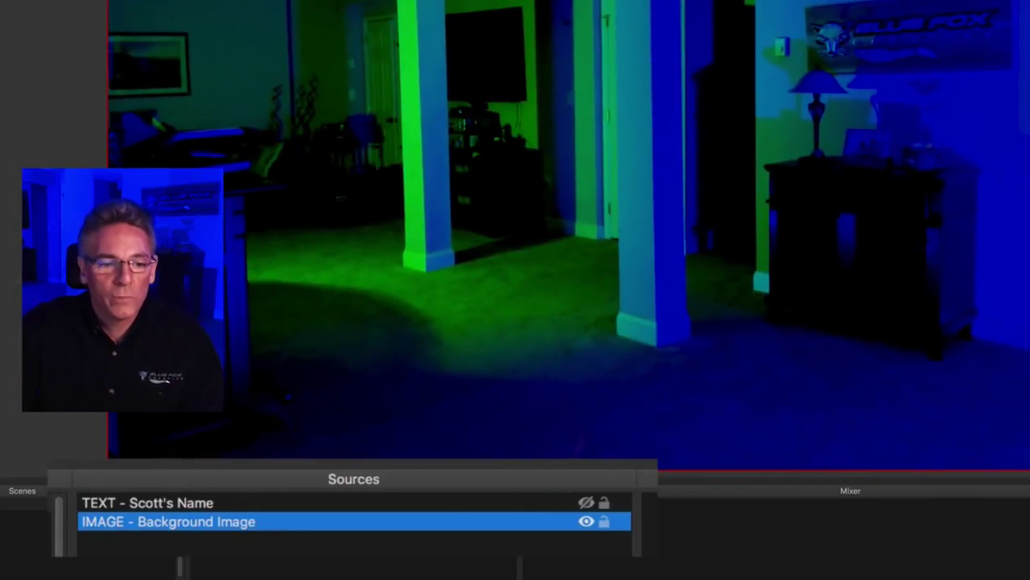
{"action": "left_click", "coordinate": [604, 522]}
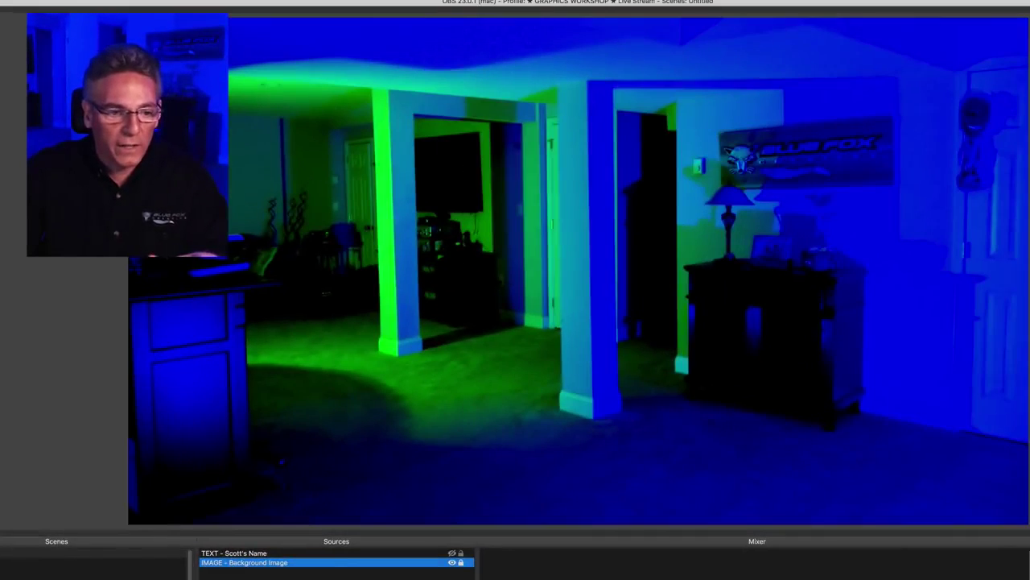
- Add the existing "TEXT - Graphic Workshop" source to the "DEMO - Intro" scene and scale it down to fit within the canvas width
{"action": "left_click", "coordinate": [101, 354]}
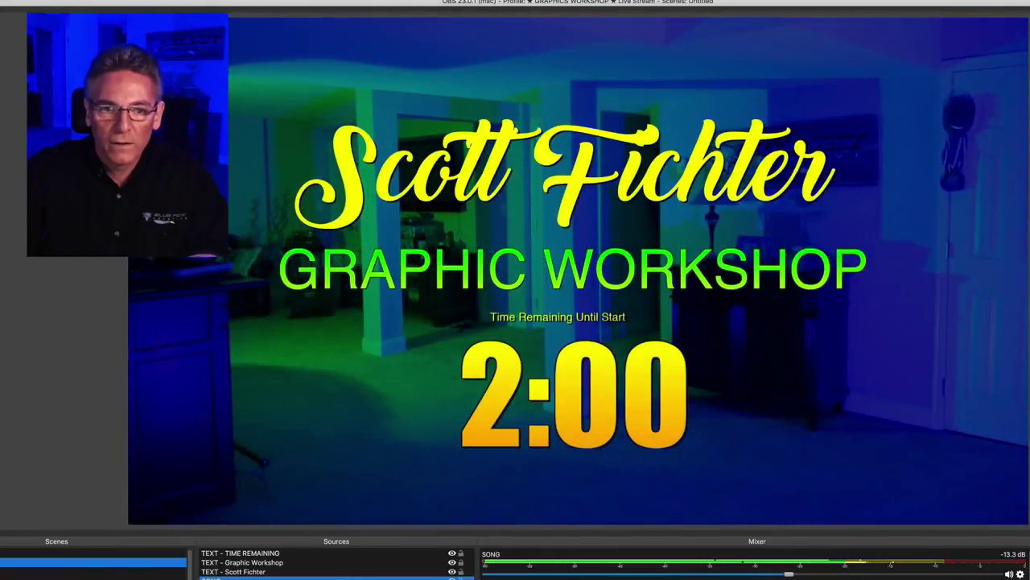
{"action": "left_click", "coordinate": [93, 553]}
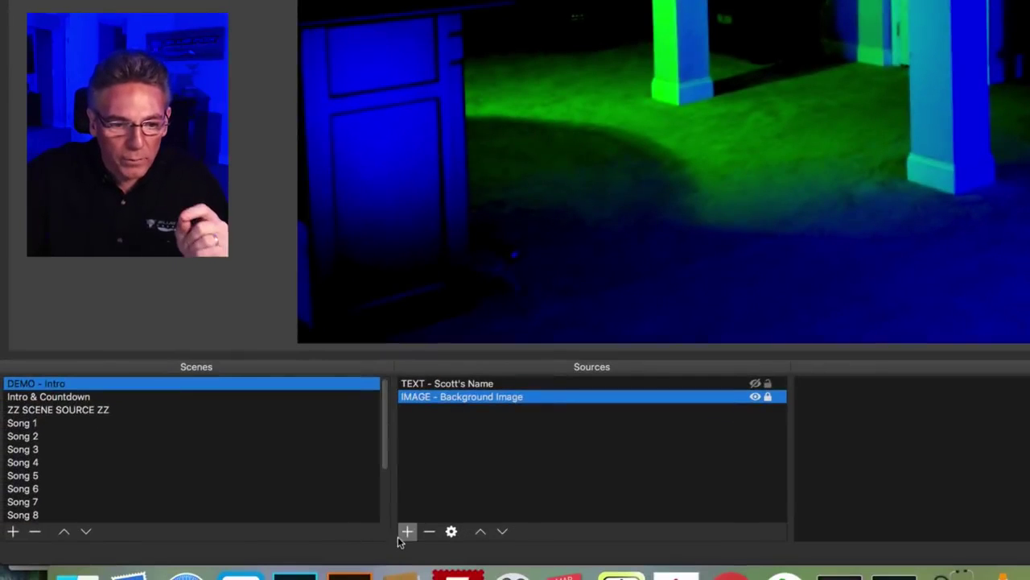
{"action": "left_click", "coordinate": [401, 534]}
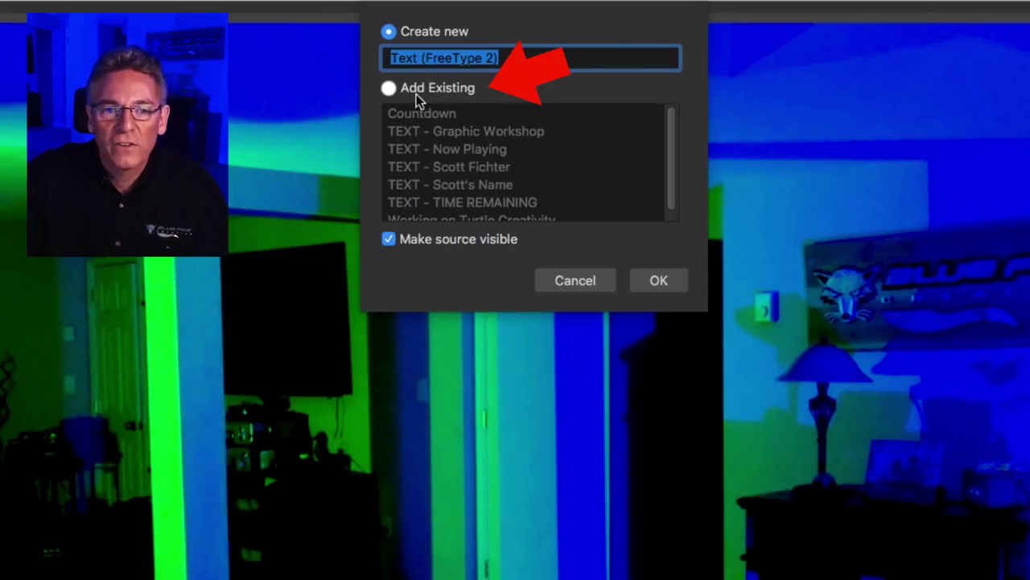
{"action": "left_click", "coordinate": [389, 88]}
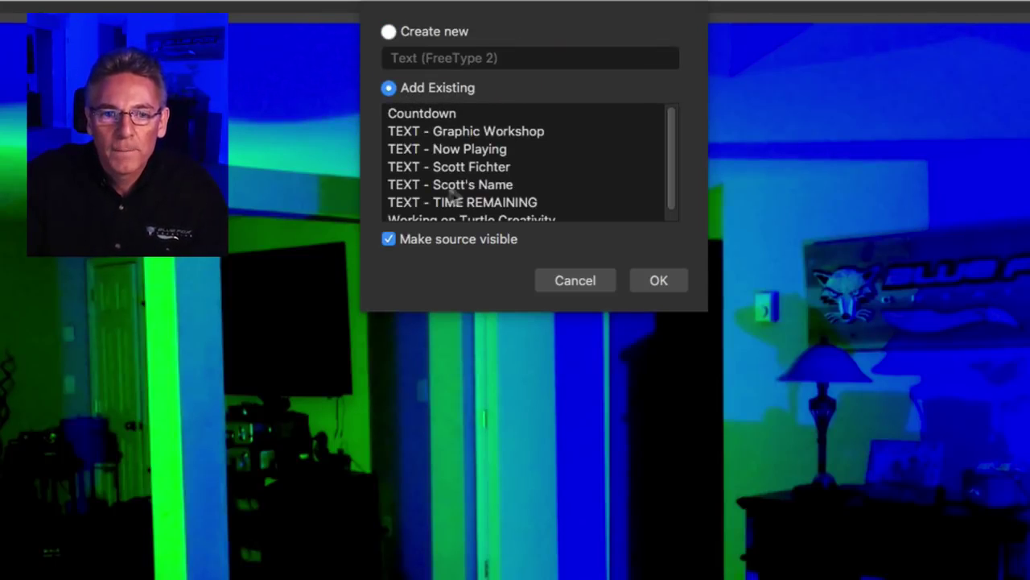
{"action": "left_click", "coordinate": [444, 134]}
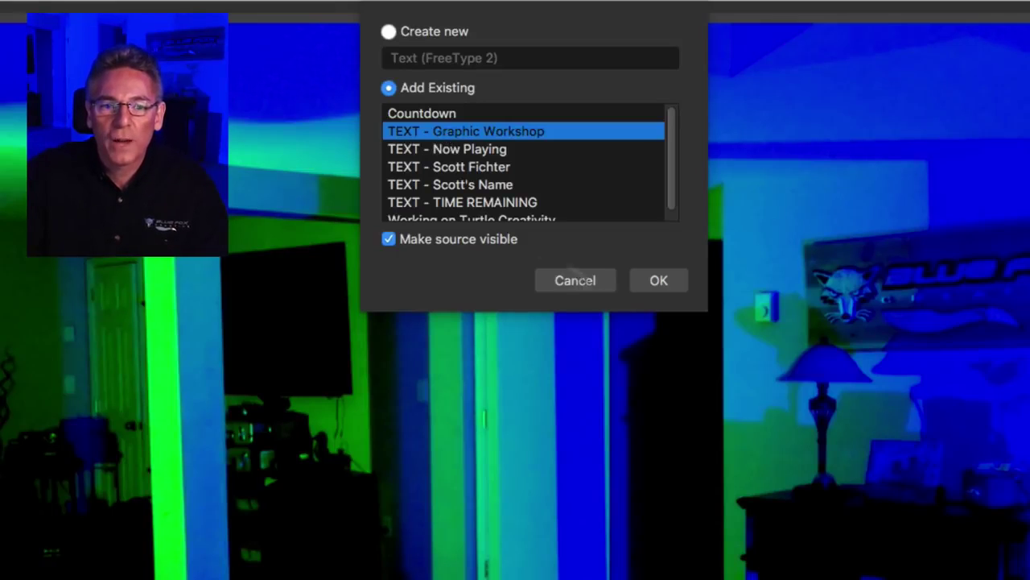
{"action": "left_click", "coordinate": [657, 281]}
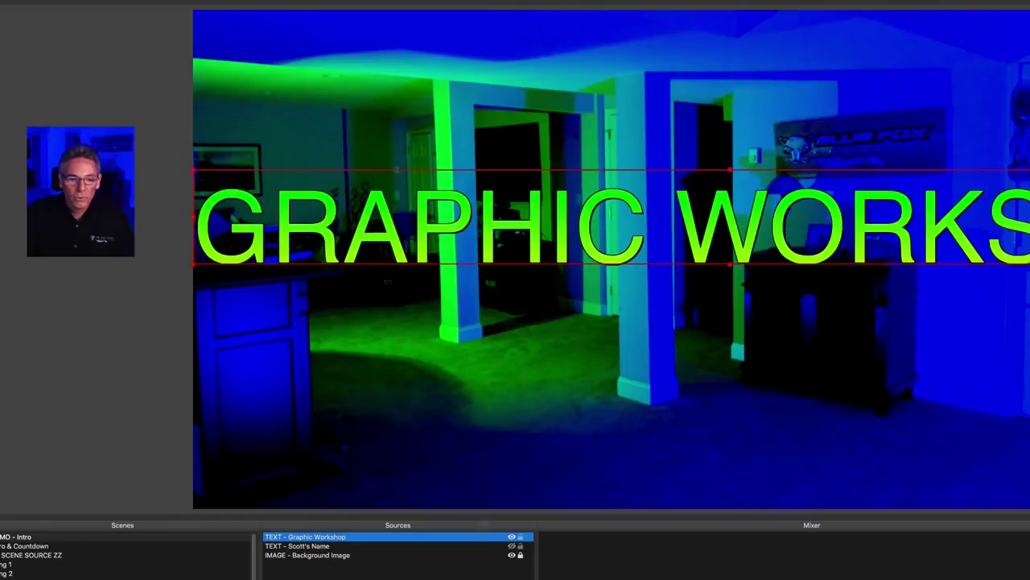
{"action": "left_click_drag", "start_coordinate": [185, 275], "coordinate": [460, 300]}
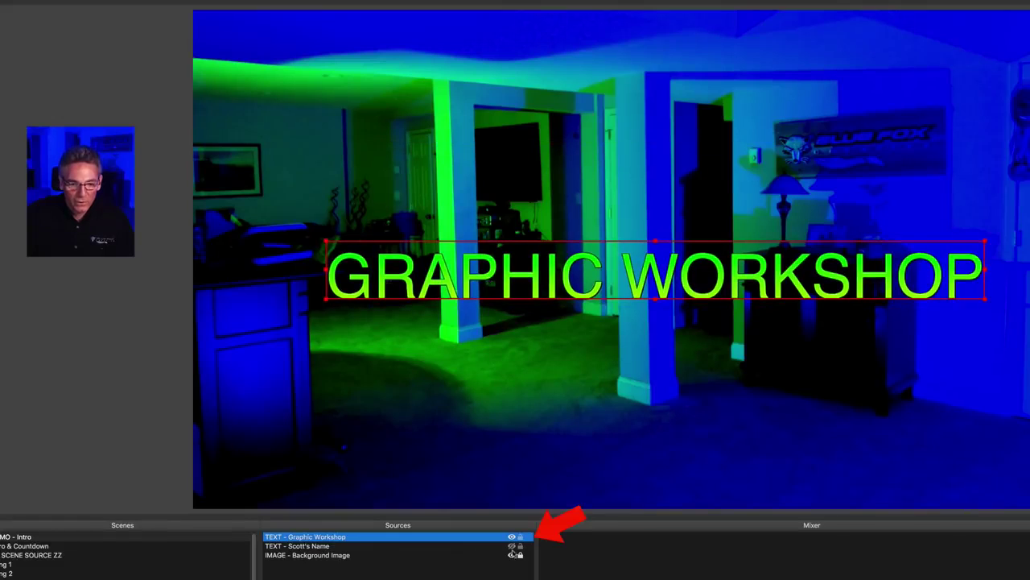
- Show the name text source again, place it above the "GRAPHIC WORKSHOP" text, and lock it
{"action": "left_click", "coordinate": [512, 546]}
{"action": "left_click_drag", "start_coordinate": [603, 216], "coordinate": [570, 130]}
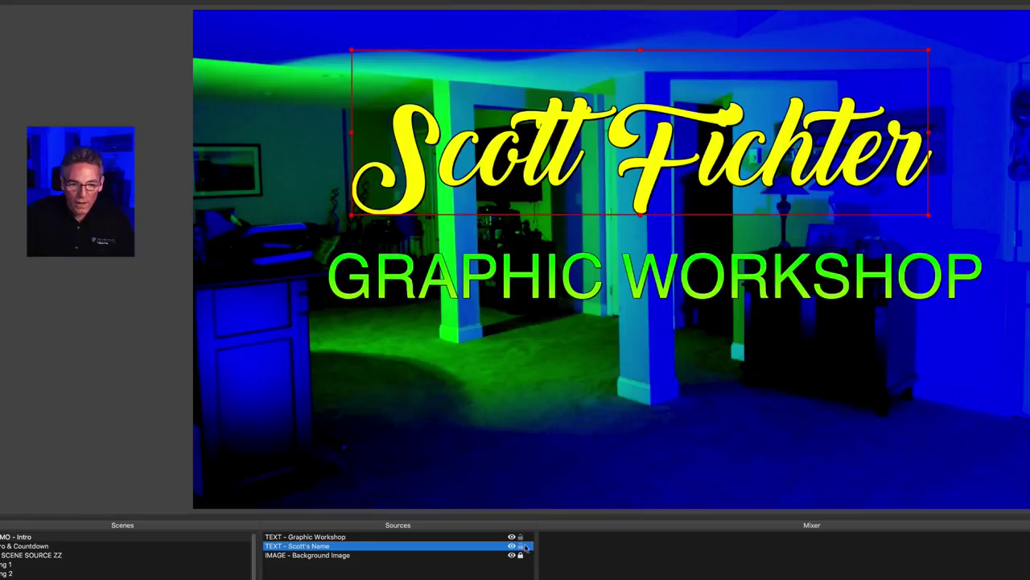
{"action": "left_click", "coordinate": [521, 547]}
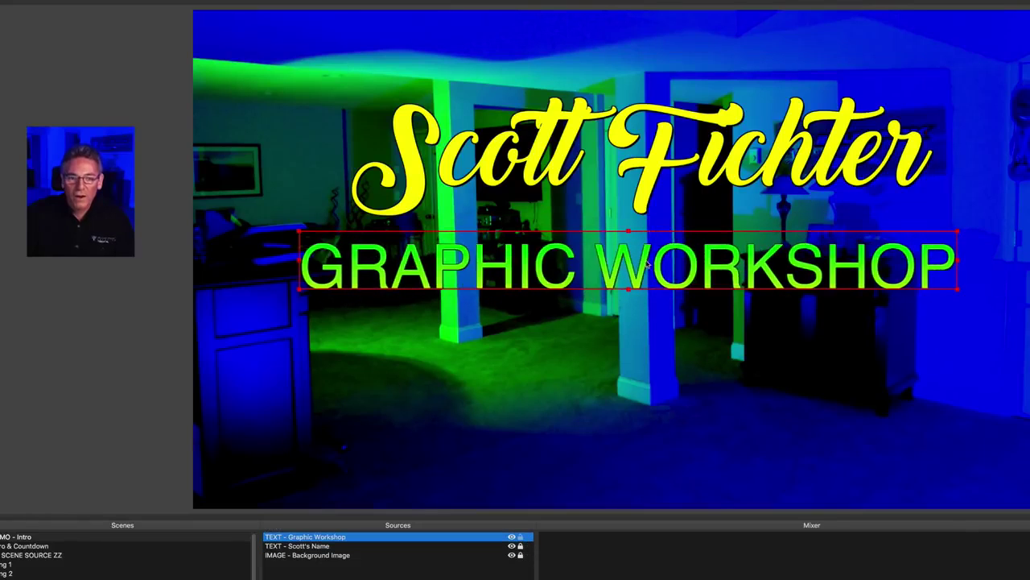